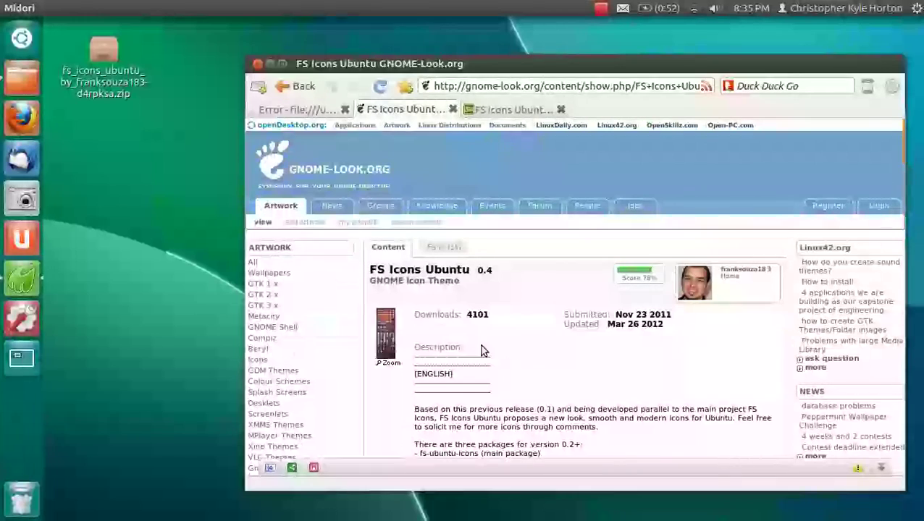
- Examine the enlarged icon preview on the FS Icons Ubuntu deviantART page, from the folder icons through the mimetypes
{"action": "left_click", "coordinate": [497, 109]}
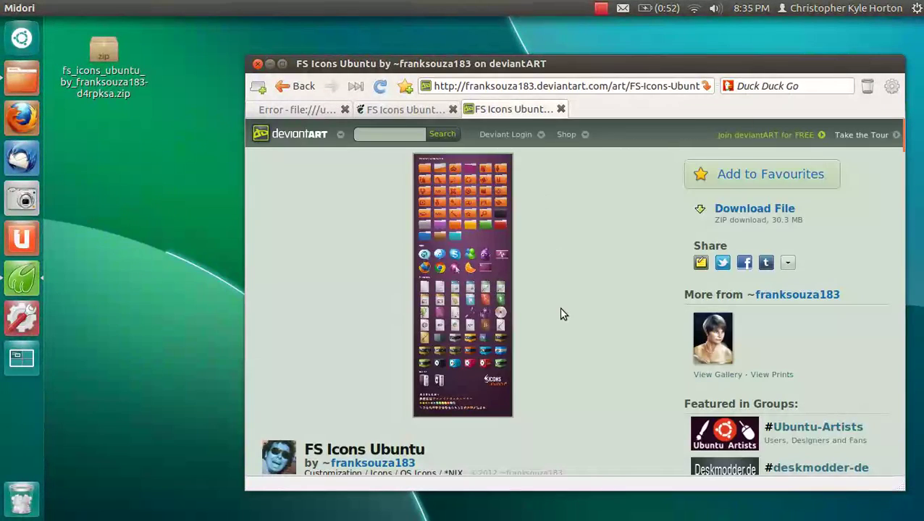
{"action": "scroll", "coordinate": [562, 314], "scroll_direction": "down", "scroll_amount": 9}
{"action": "scroll", "coordinate": [559, 307], "scroll_direction": "up", "scroll_amount": 9}
{"action": "left_click", "coordinate": [472, 290]}
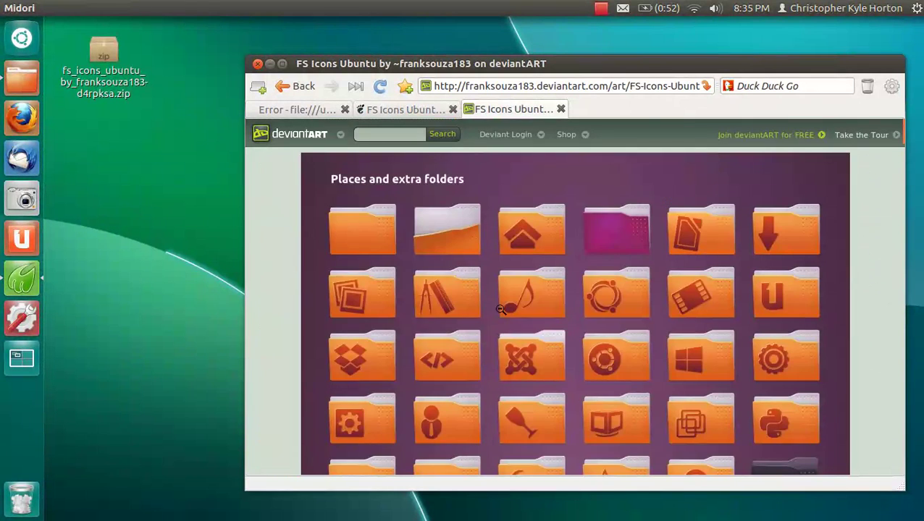
{"action": "scroll", "coordinate": [549, 346], "scroll_direction": "down", "scroll_amount": 10}
{"action": "scroll", "coordinate": [550, 346], "scroll_direction": "down", "scroll_amount": 15}
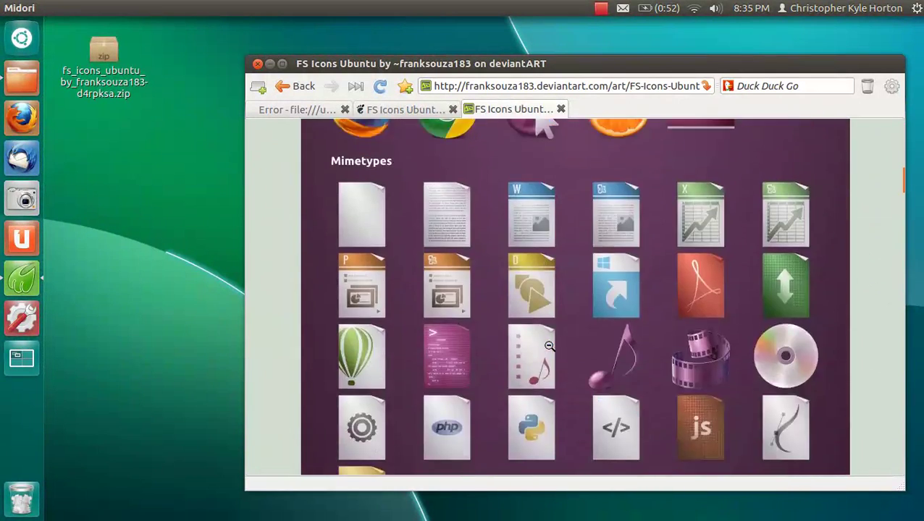
{"action": "scroll", "coordinate": [551, 348], "scroll_direction": "up", "scroll_amount": 20}
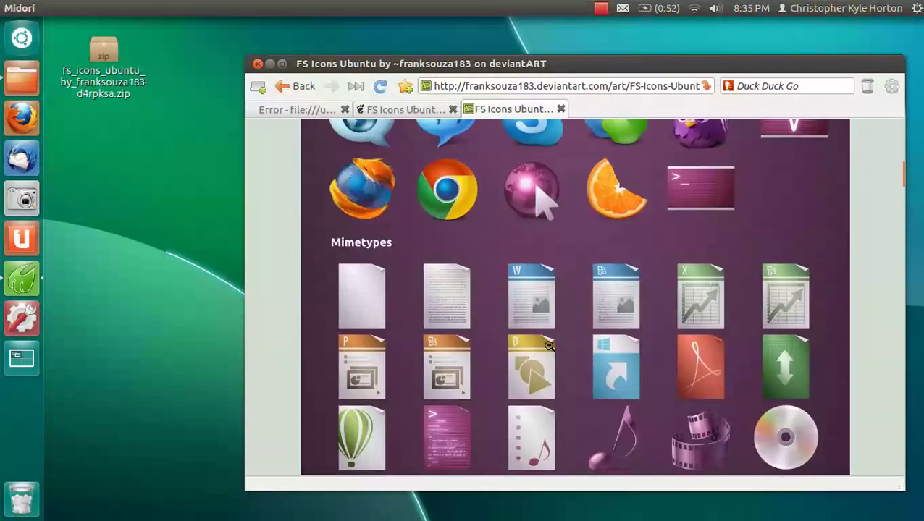
{"action": "left_click", "coordinate": [548, 347]}
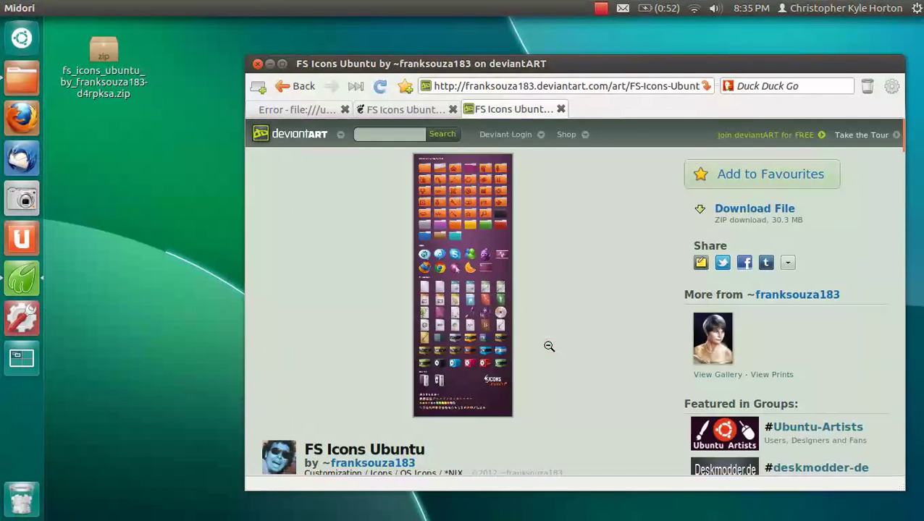
- Minimise the browser and extract the FS Icons Ubuntu zip archive in place on the desktop
{"action": "left_click", "coordinate": [269, 65]}
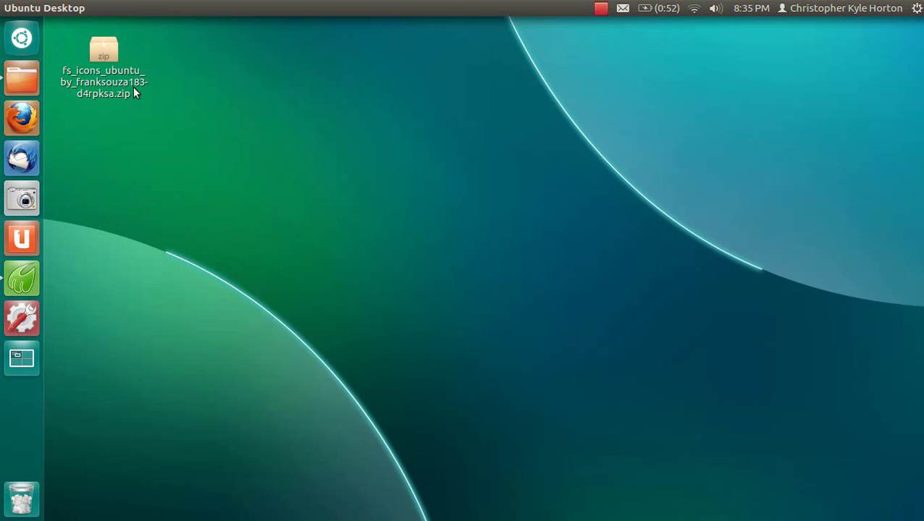
{"action": "right_click", "coordinate": [113, 77]}
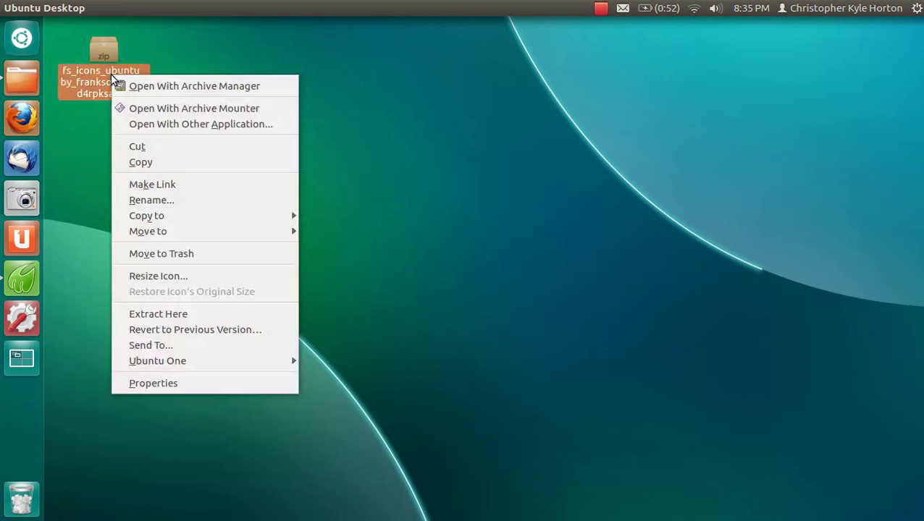
{"action": "left_click", "coordinate": [147, 318]}
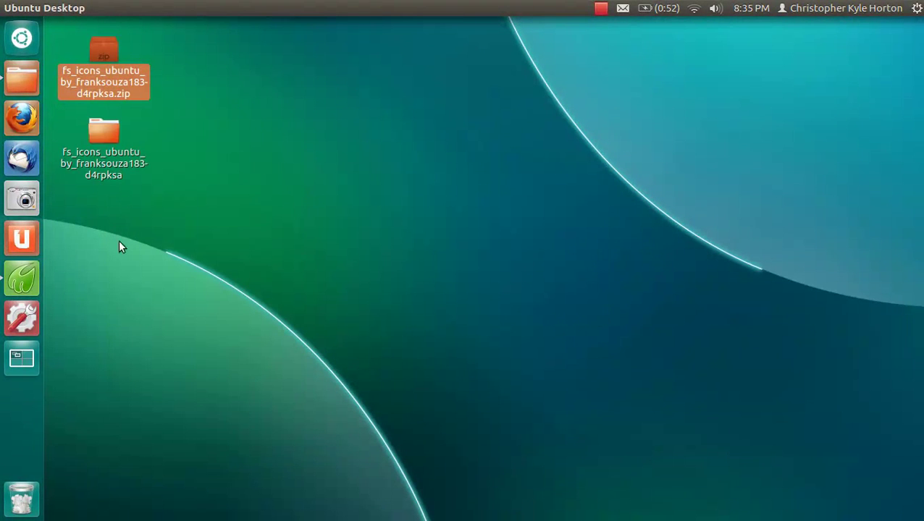
- Open the extracted FS Icons Ubuntu folder and extract all five tar.gz archives in place
{"action": "double_click", "coordinate": [103, 154]}
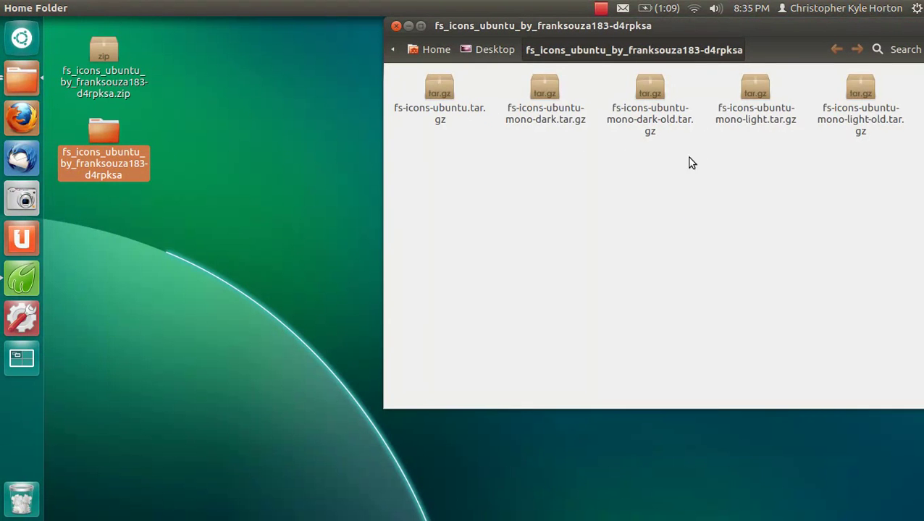
{"action": "left_click_drag", "start_coordinate": [878, 161], "coordinate": [452, 97]}
{"action": "right_click", "coordinate": [452, 97]}
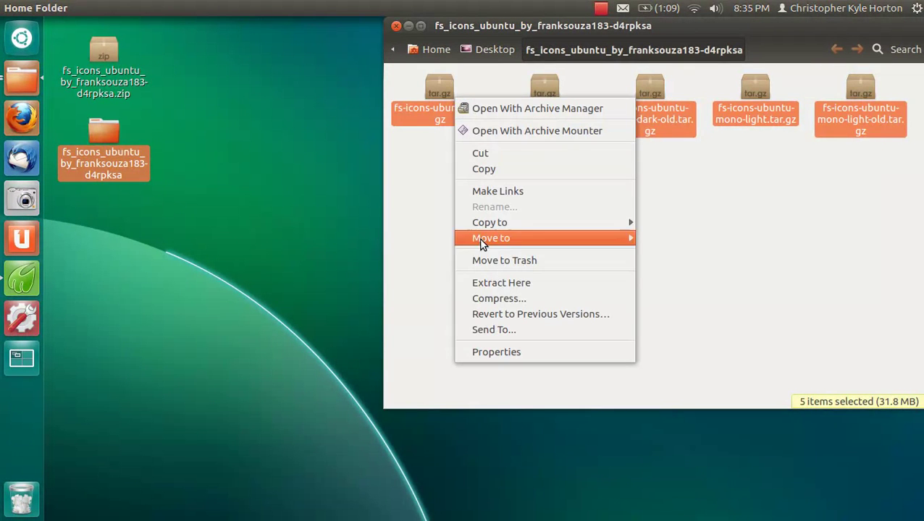
{"action": "left_click", "coordinate": [470, 283]}
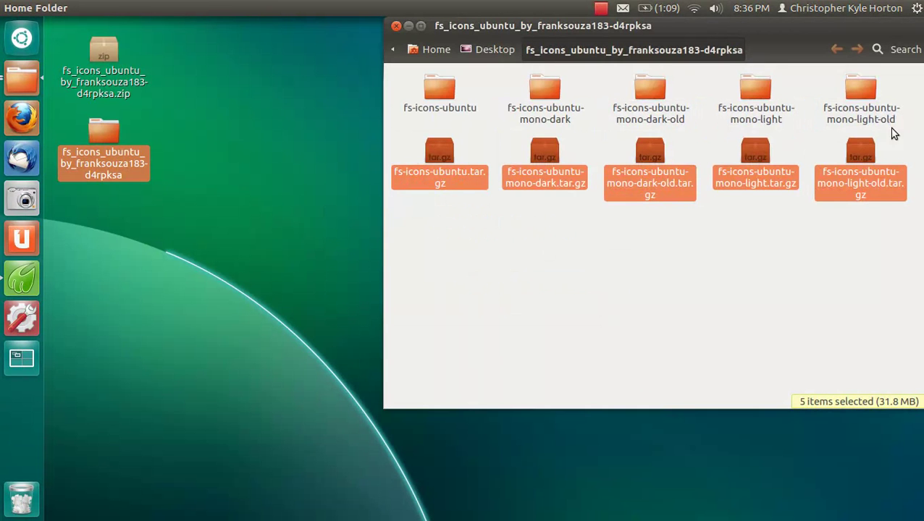
- Copy the five extracted fs-icons-ubuntu theme folders, including the mono-dark and mono-light variants
{"action": "left_click_drag", "start_coordinate": [901, 114], "coordinate": [423, 86]}
{"action": "right_click", "coordinate": [423, 87]}
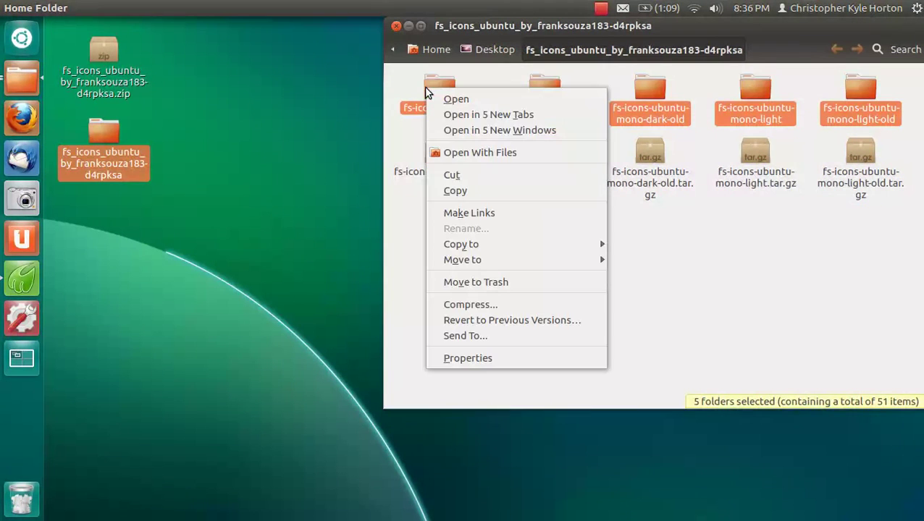
{"action": "left_click", "coordinate": [444, 190]}
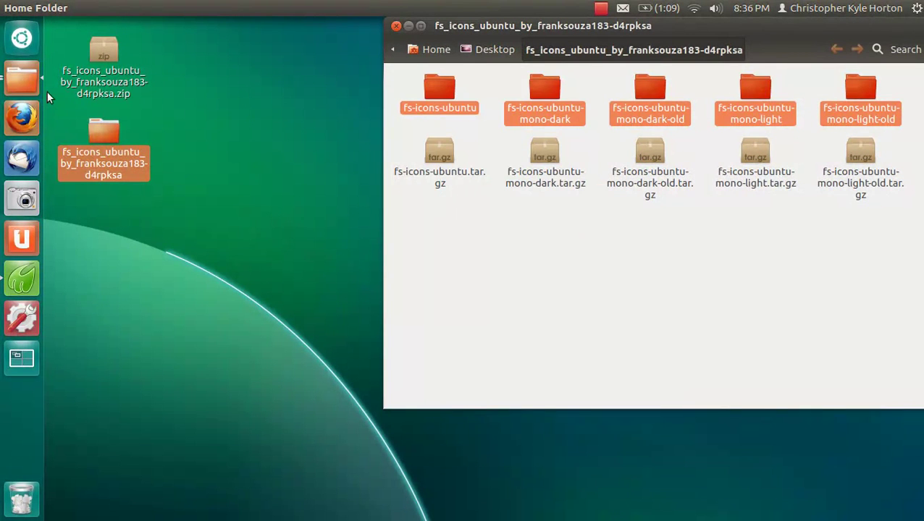
- Switch to the .icons file window, go up to the Home folder and hide its hidden files
{"action": "left_click", "coordinate": [22, 74]}
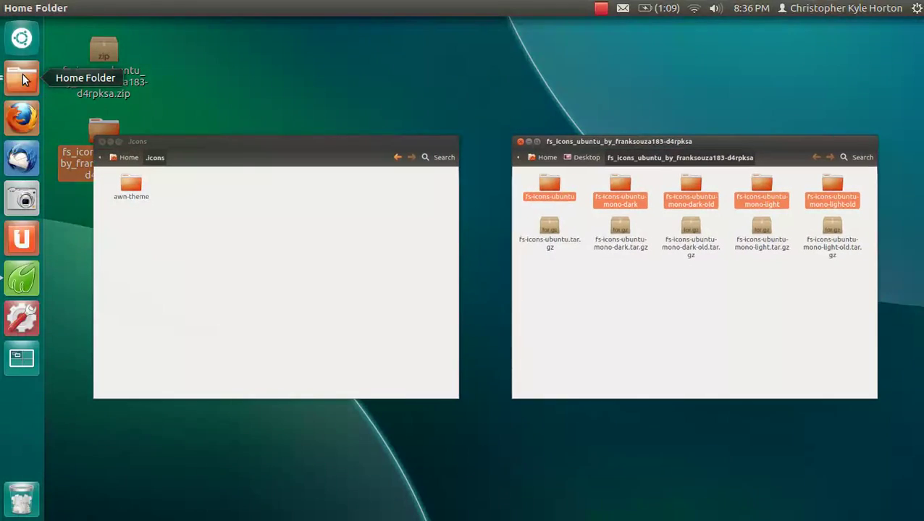
{"action": "left_click", "coordinate": [292, 239]}
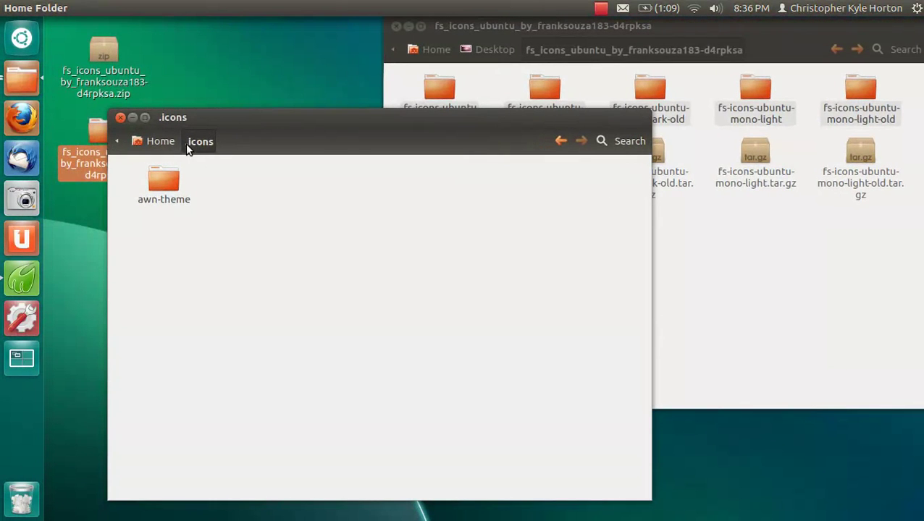
{"action": "left_click", "coordinate": [157, 142]}
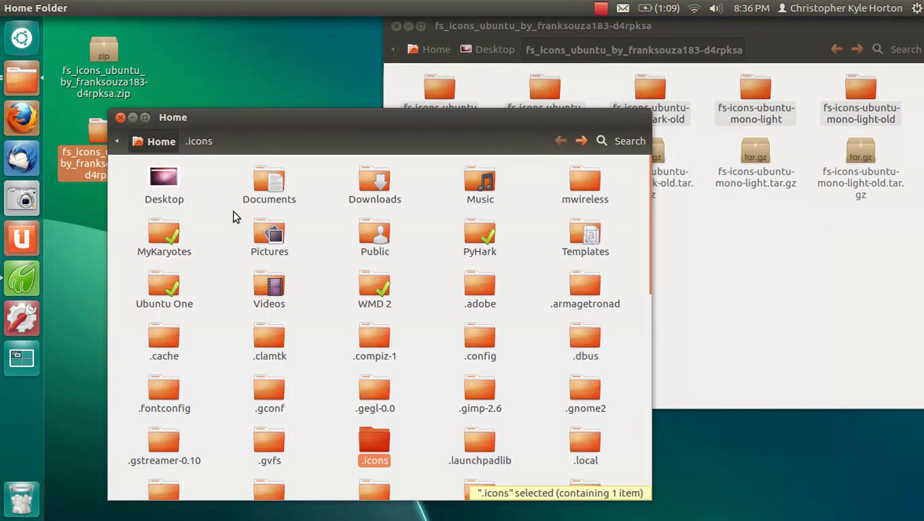
{"action": "left_click", "coordinate": [213, 218]}
{"action": "key", "text": "ctrl+h"}
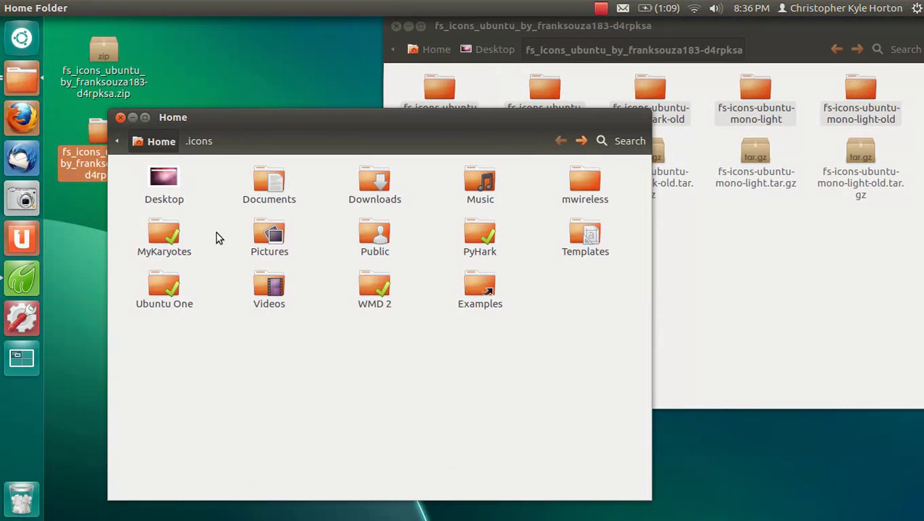
{"action": "key", "text": "alt"}
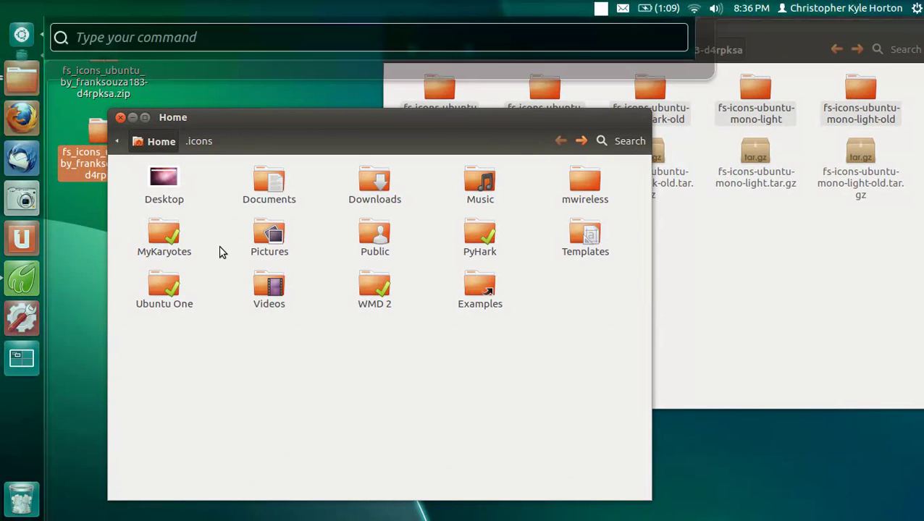
{"action": "type", "text": "show"}
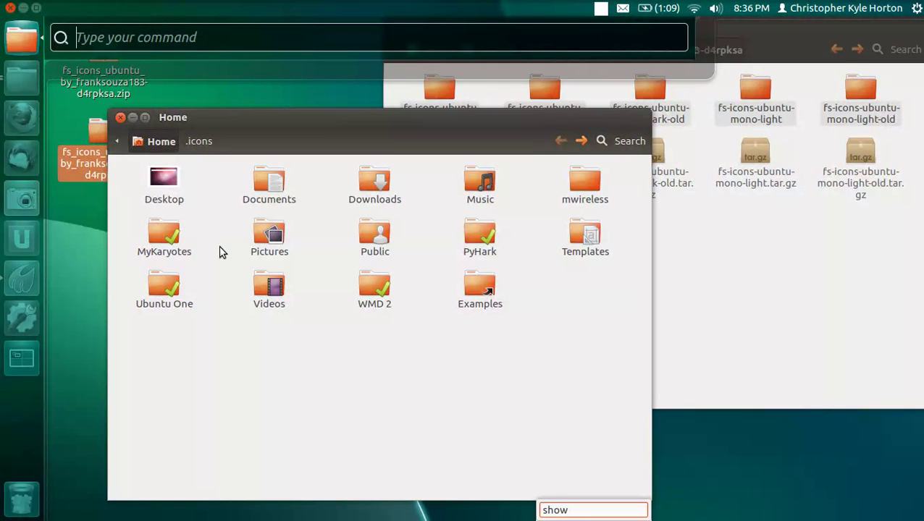
{"action": "key", "text": "Escape"}
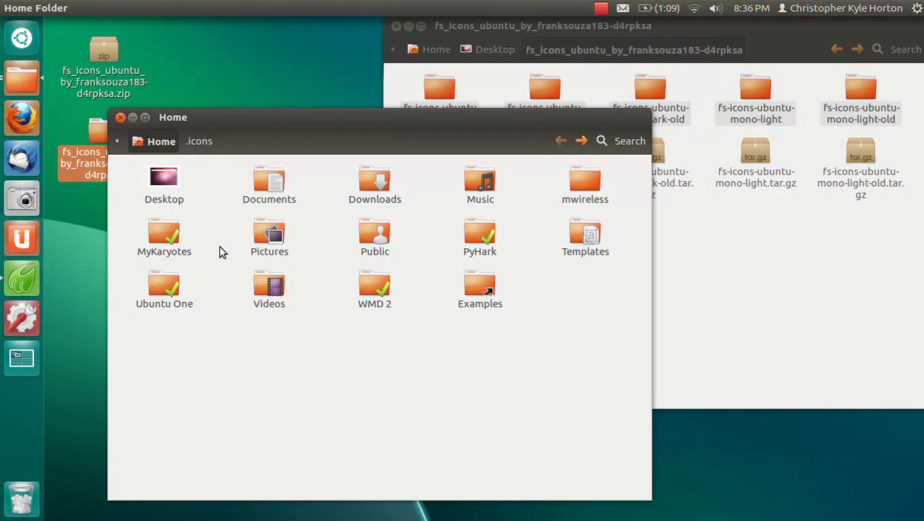
- Search the file manager's commands for "show" and run Show Hidden Files in the Home folder
{"action": "key", "text": "alt"}
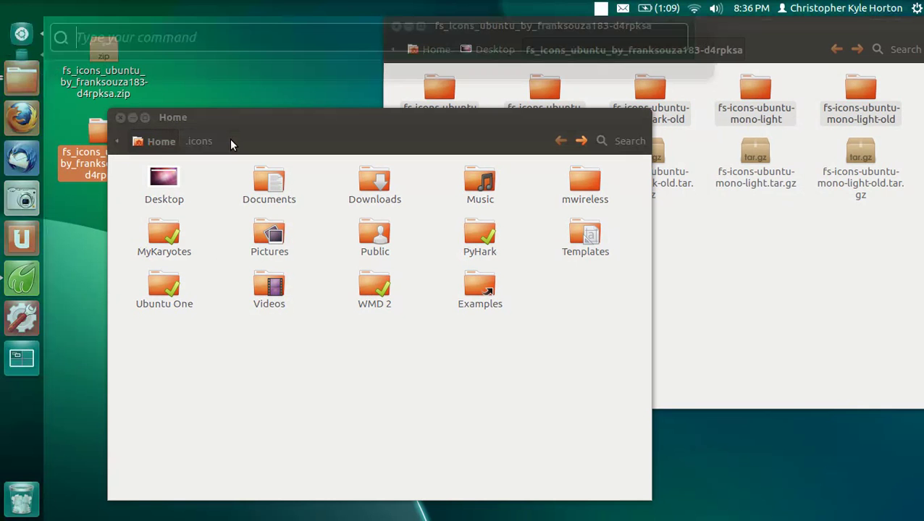
{"action": "type", "text": "s"}
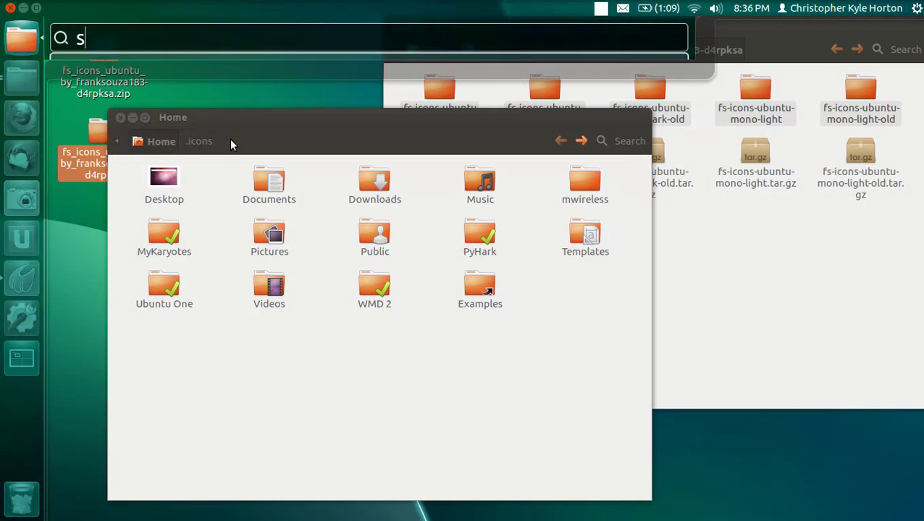
{"action": "type", "text": "how"}
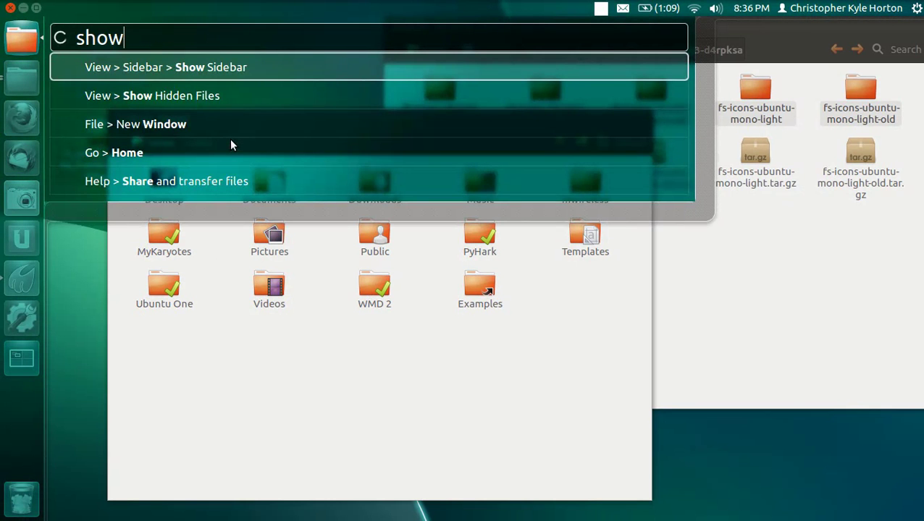
{"action": "key", "text": "Down"}
{"action": "key", "text": "Return"}
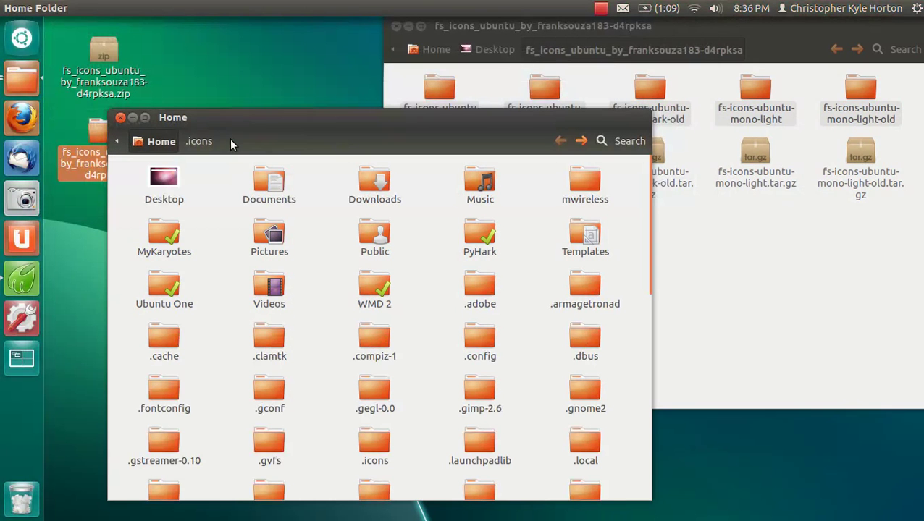
- Open the hidden .icons folder in Home and paste the five copied icon theme folders into it
{"action": "type", "text": "."}
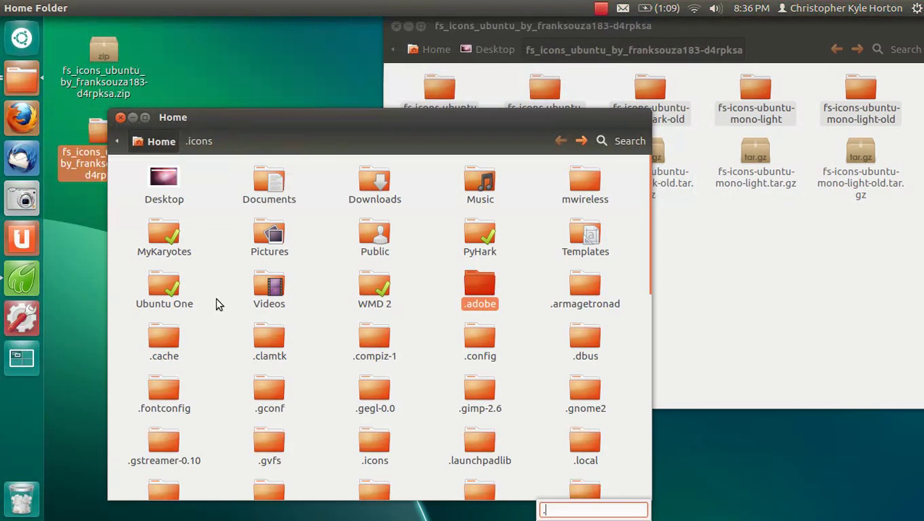
{"action": "type", "text": "icons"}
{"action": "key", "text": "Return"}
{"action": "left_click_drag", "start_coordinate": [216, 299], "coordinate": [445, 227]}
{"action": "right_click", "coordinate": [339, 229]}
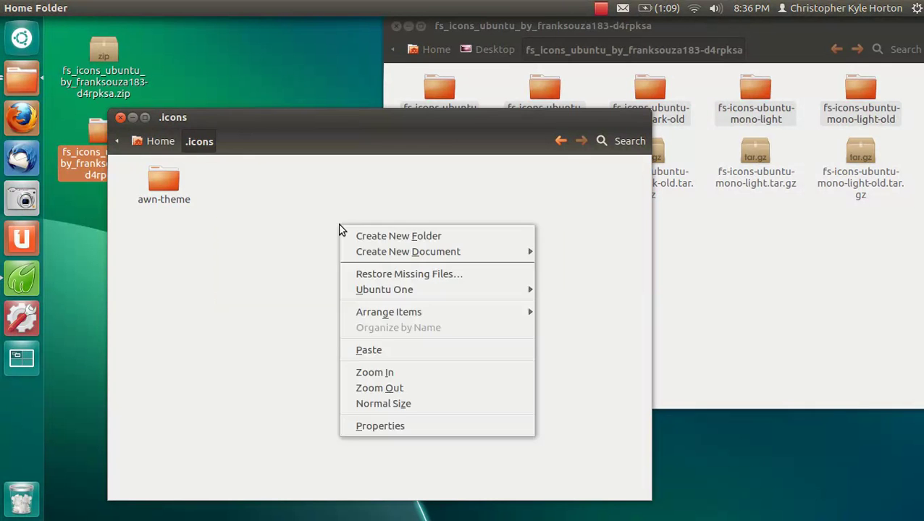
{"action": "left_click", "coordinate": [343, 353]}
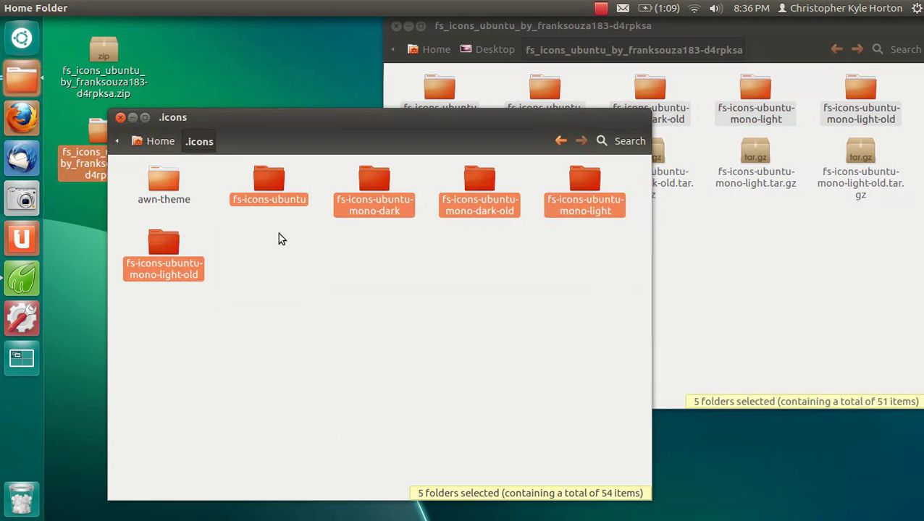
{"action": "left_click", "coordinate": [386, 293]}
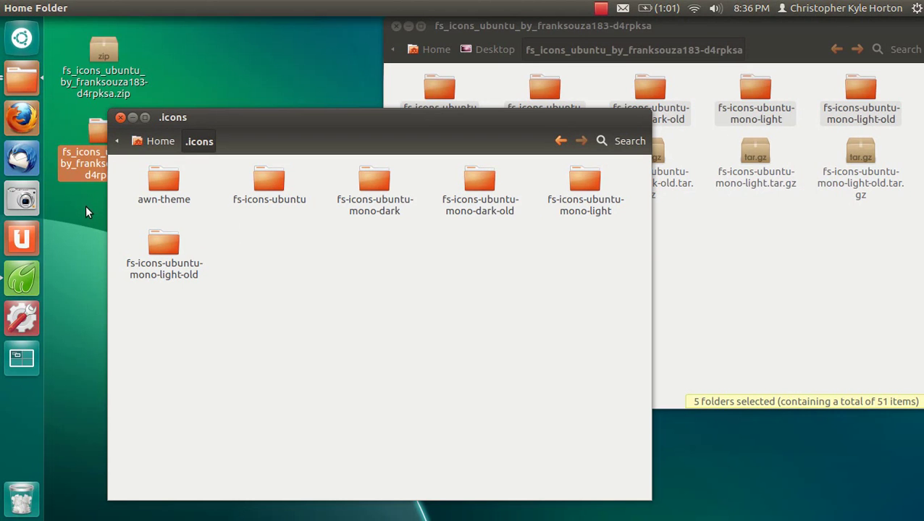
- Close the extracted archive's window and delete the FS Icons Ubuntu zip and its extracted folder from the desktop
{"action": "left_click", "coordinate": [566, 26]}
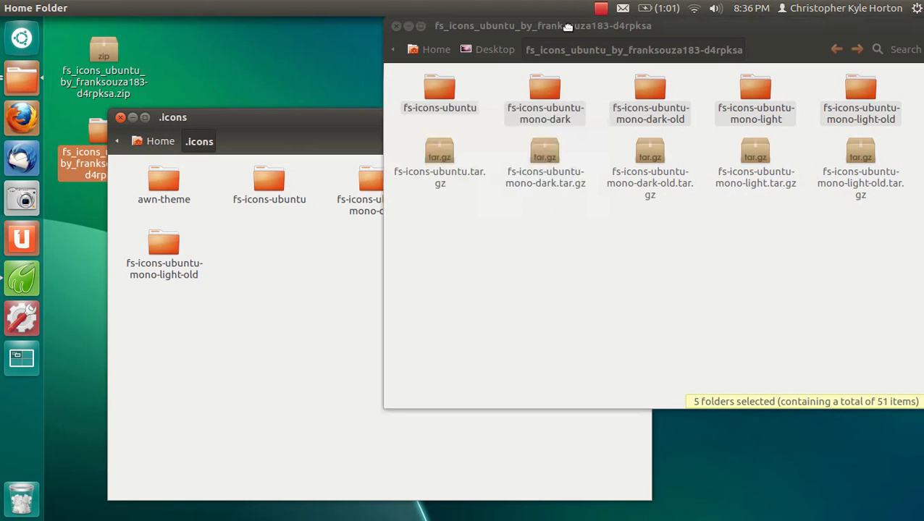
{"action": "left_click", "coordinate": [396, 25]}
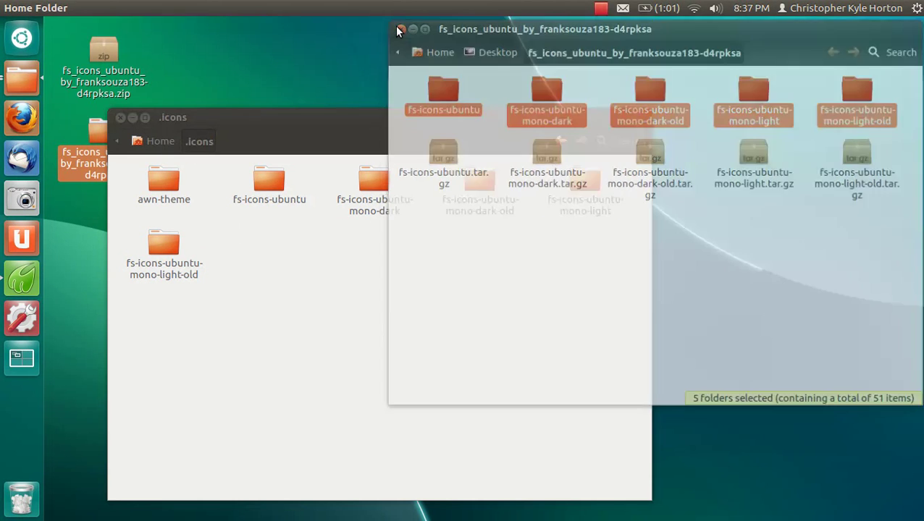
{"action": "left_click_drag", "start_coordinate": [305, 114], "coordinate": [553, 85]}
{"action": "left_click_drag", "start_coordinate": [192, 233], "coordinate": [81, 68]}
{"action": "key", "text": "Delete"}
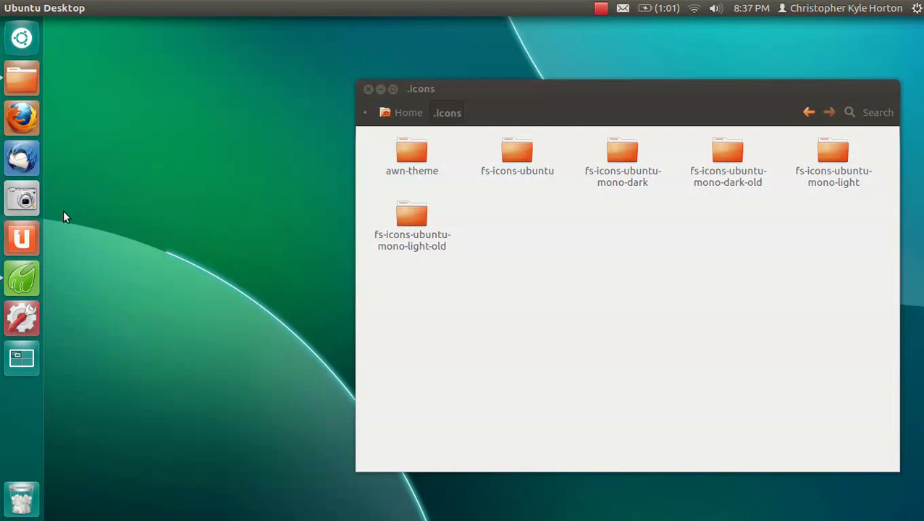
- Search the applications for "tweak", launch Advanced Settings and show its Theme settings
{"action": "key", "text": "super"}
{"action": "type", "text": "t"}
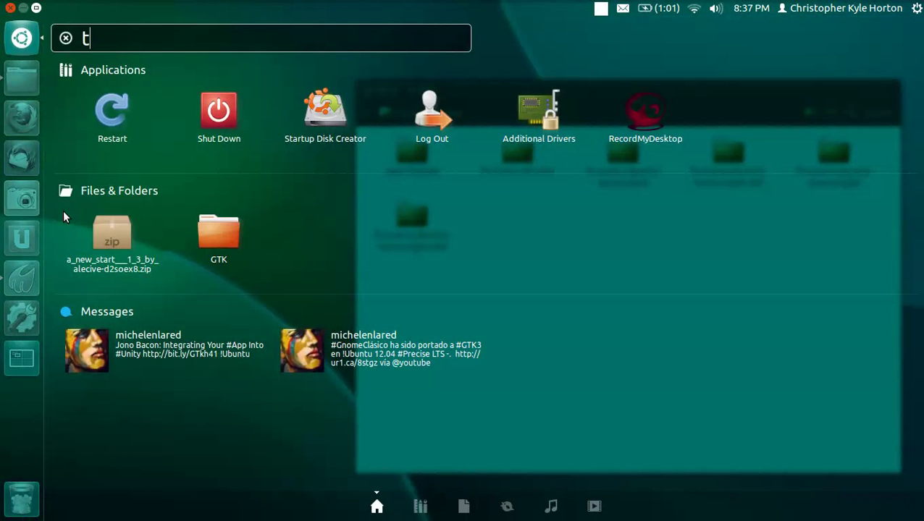
{"action": "type", "text": "weak"}
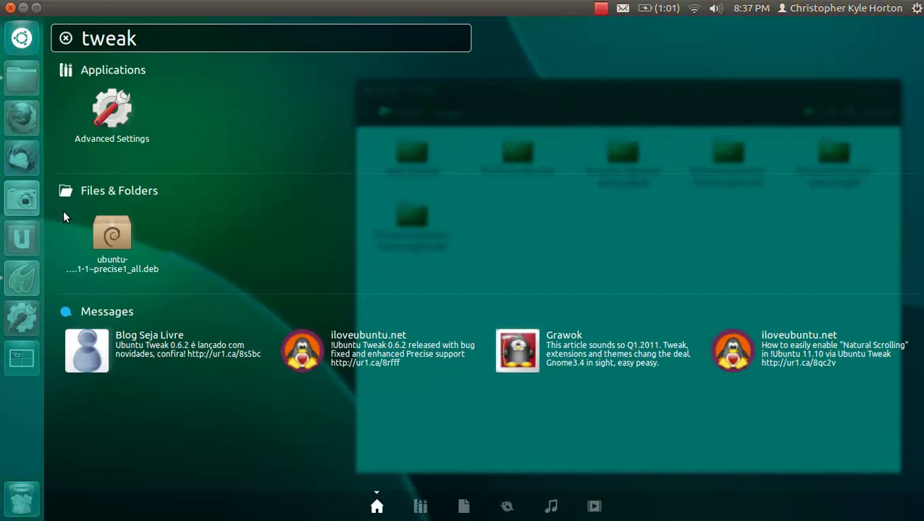
{"action": "key", "text": "Return"}
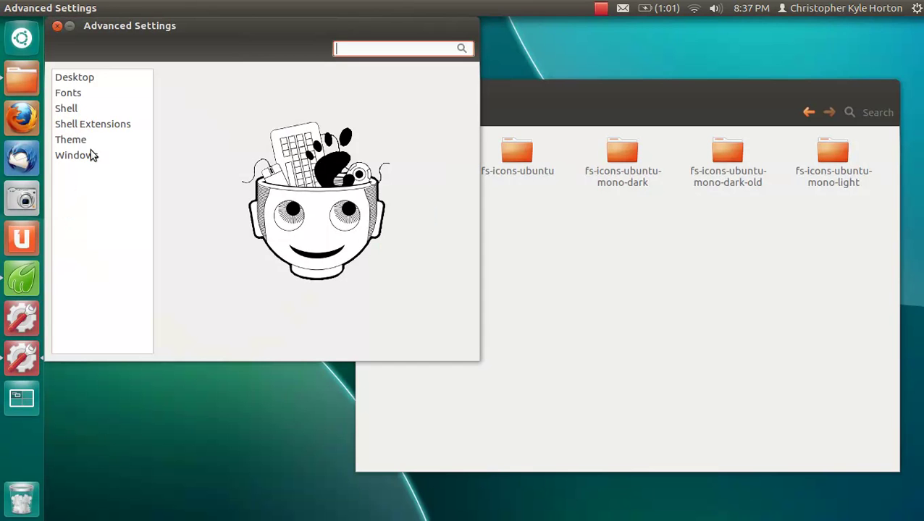
{"action": "left_click", "coordinate": [92, 140]}
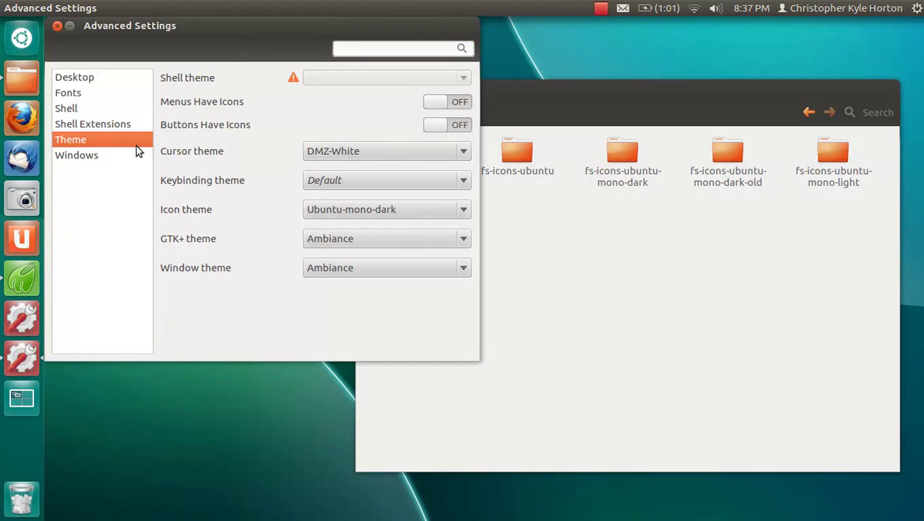
- Set the icon theme to Fs-icons-ubuntu-mono-dark in the Theme settings
{"action": "left_click", "coordinate": [348, 208]}
{"action": "left_click", "coordinate": [348, 208]}
{"action": "left_click", "coordinate": [347, 208]}
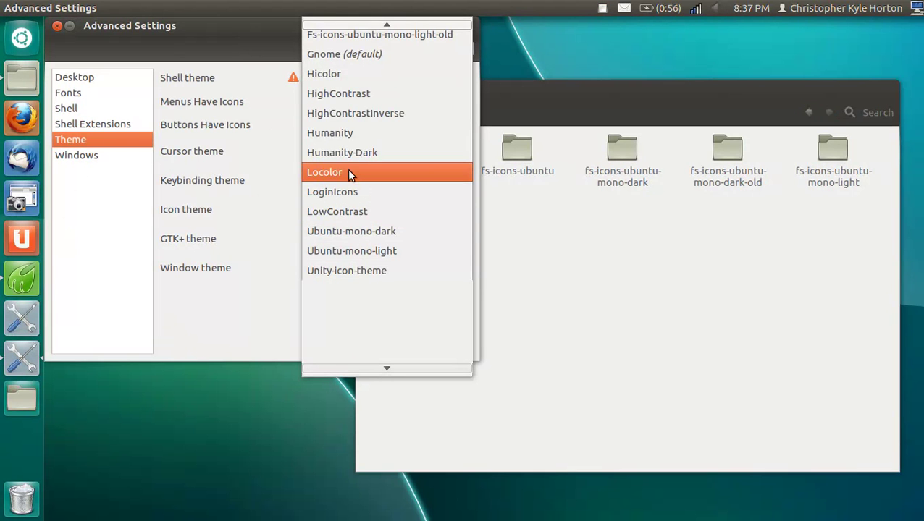
{"action": "mouse_move", "coordinate": [367, 24]}
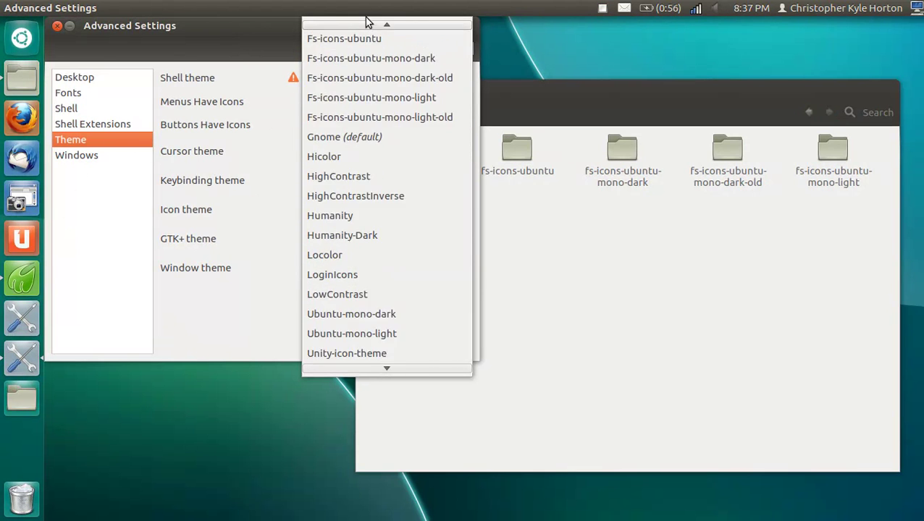
{"action": "left_click", "coordinate": [345, 69]}
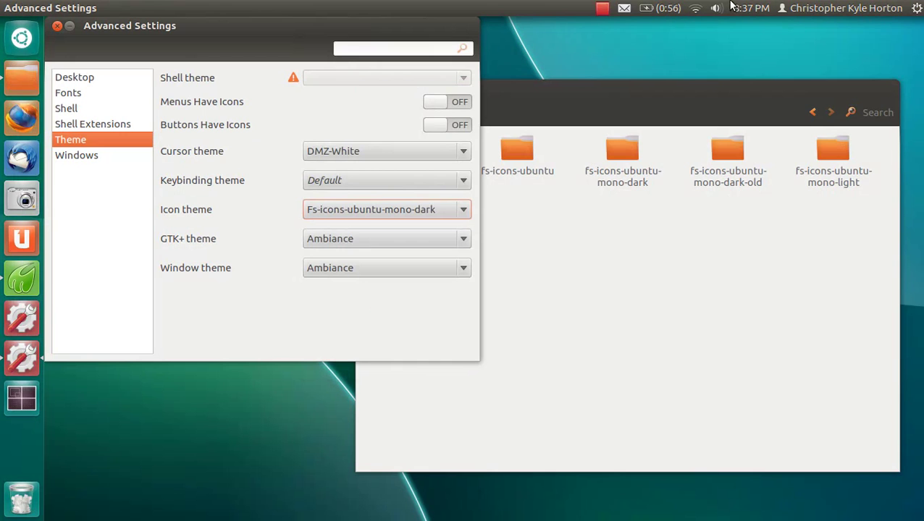
- Check the icons in the system indicator menus and close Advanced Settings
{"action": "left_click", "coordinate": [831, 7]}
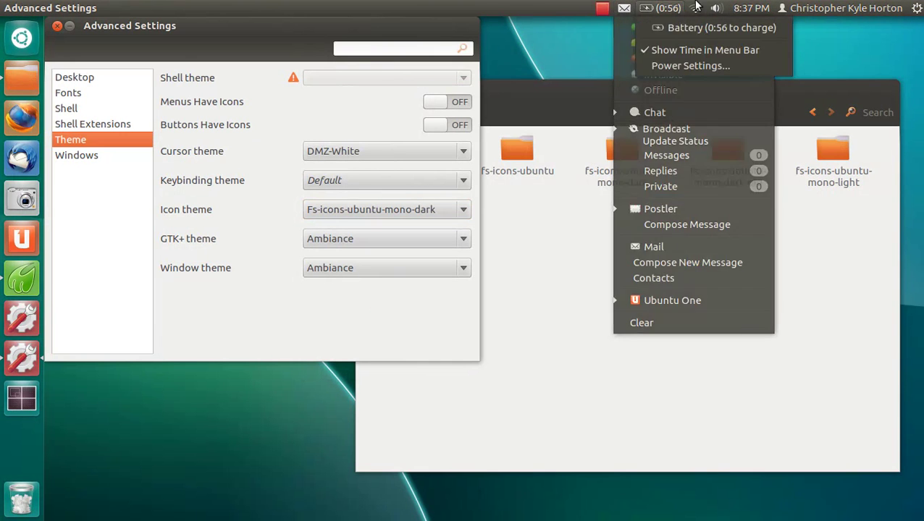
{"action": "key", "text": "Escape"}
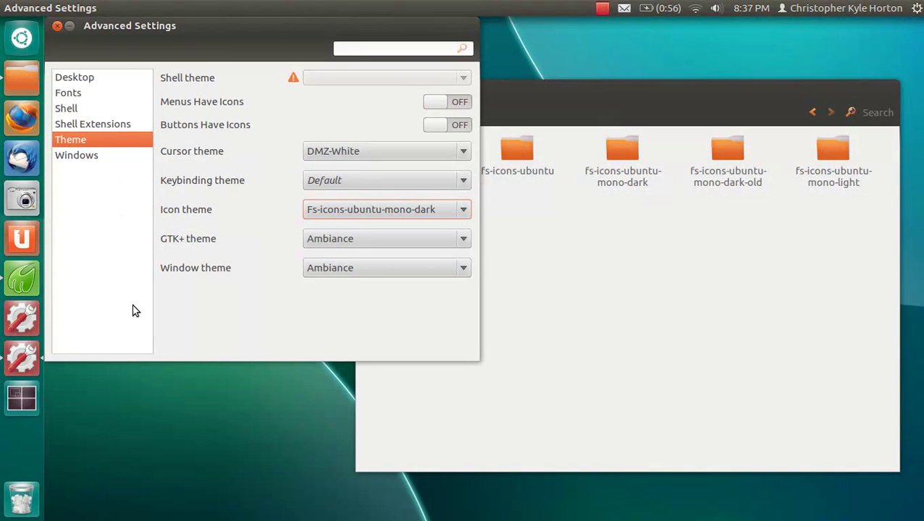
{"action": "left_click", "coordinate": [57, 27]}
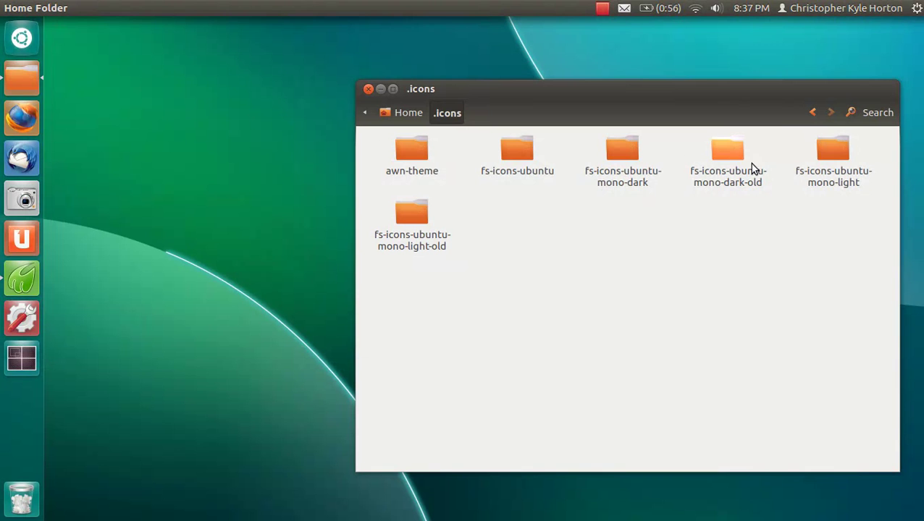
- Return to the Home folder, search its commands for "show" and turn off Show Hidden Files
{"action": "left_click", "coordinate": [391, 112]}
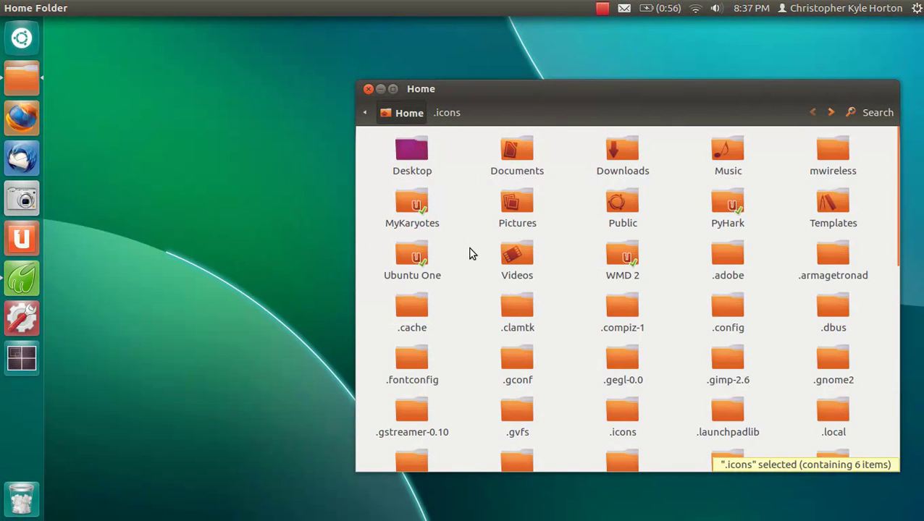
{"action": "key", "text": "alt"}
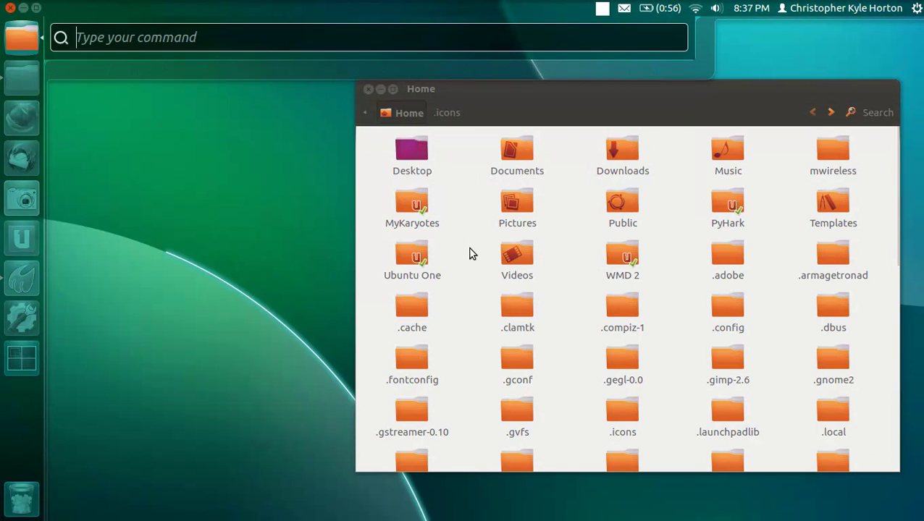
{"action": "type", "text": "show"}
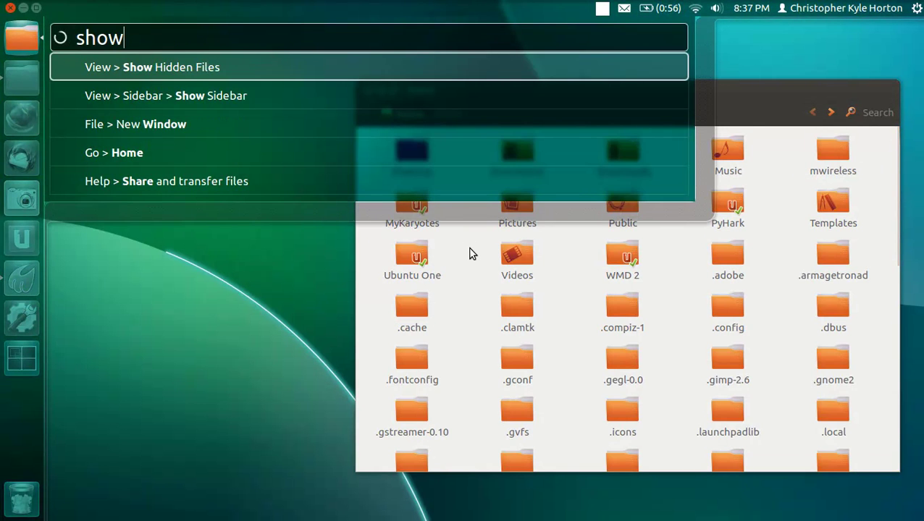
{"action": "key", "text": "Return"}
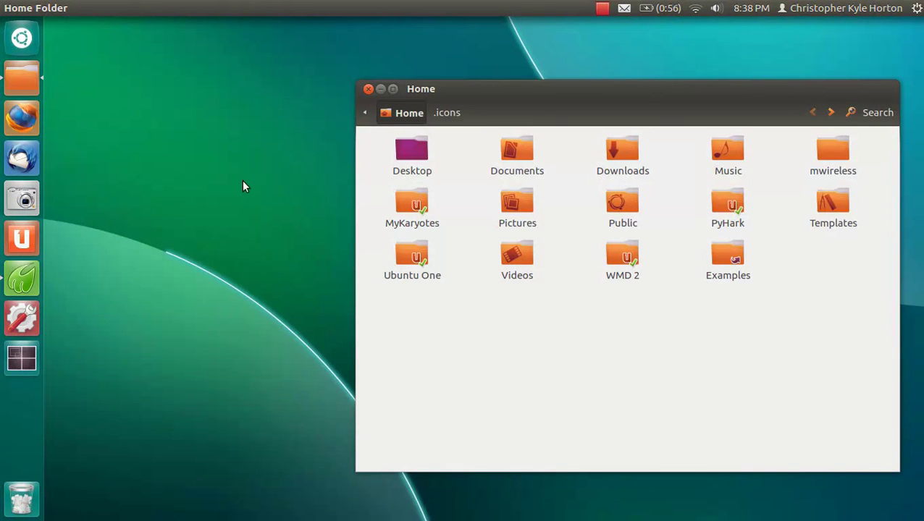
- Examine the file and folder icons in the Dash's Files & Folders lens and close the Dash
{"action": "key", "text": "super"}
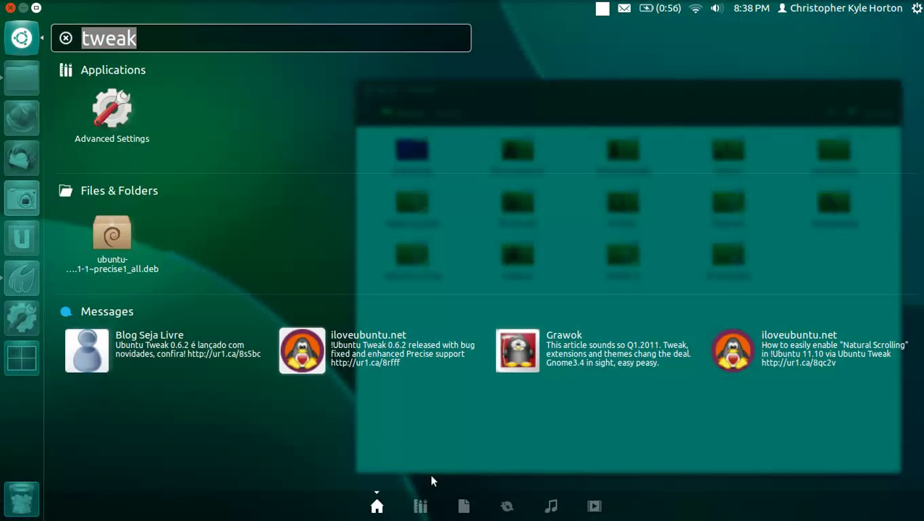
{"action": "left_click", "coordinate": [463, 506]}
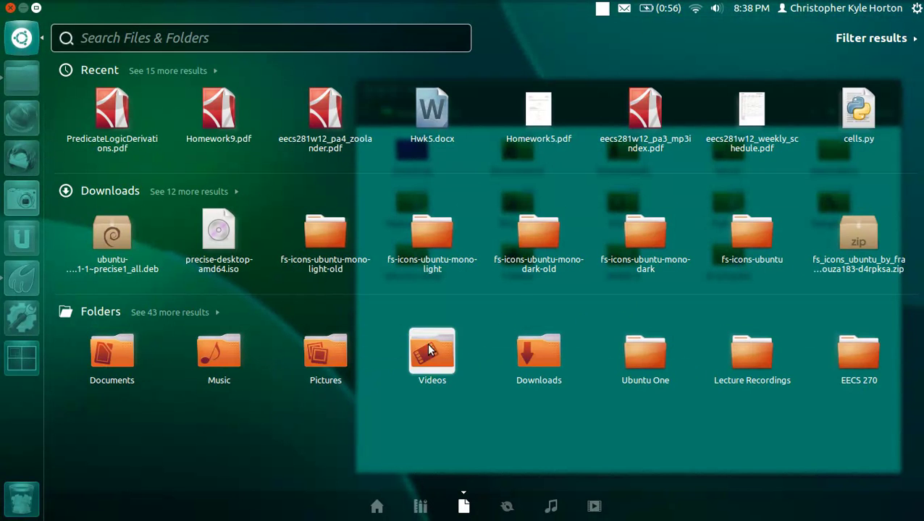
{"action": "left_click", "coordinate": [376, 506]}
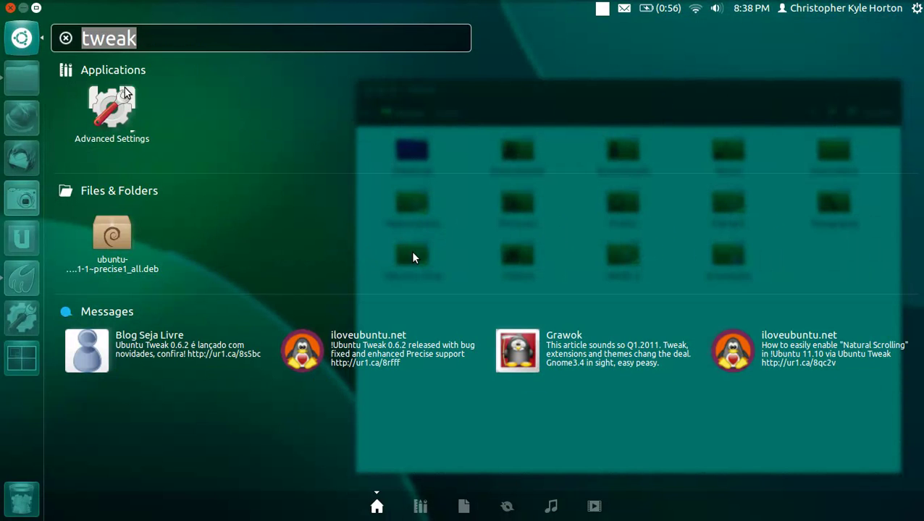
{"action": "left_click", "coordinate": [267, 148]}
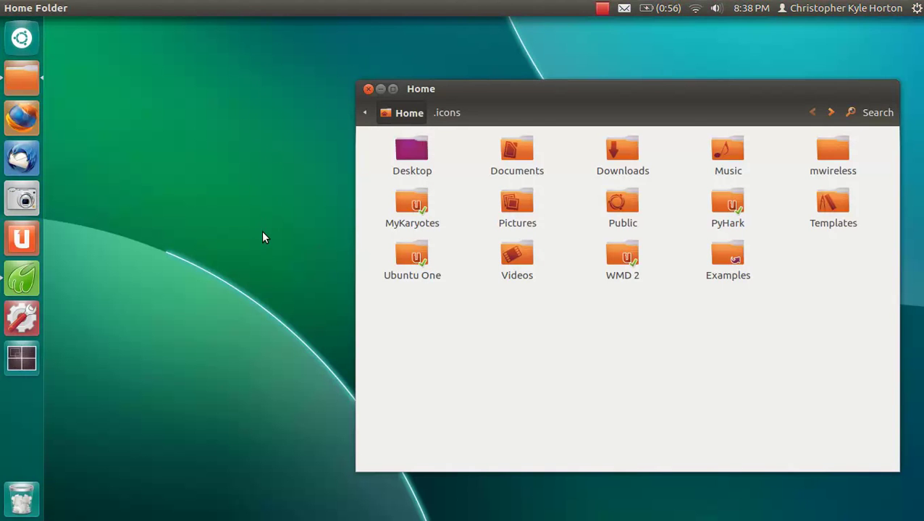
- Run the command "unity --replace" to restart the shell and move the Home window away from the launcher
{"action": "key", "text": "alt+F2"}
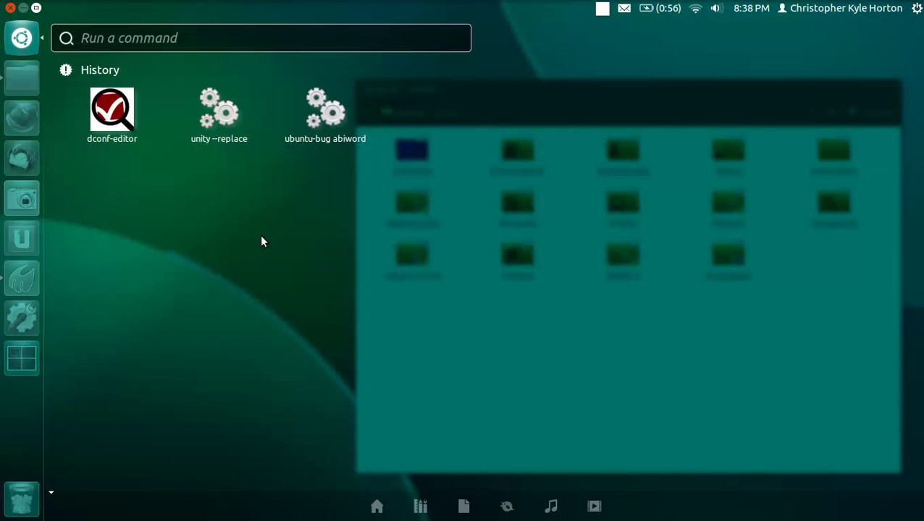
{"action": "type", "text": "unity"}
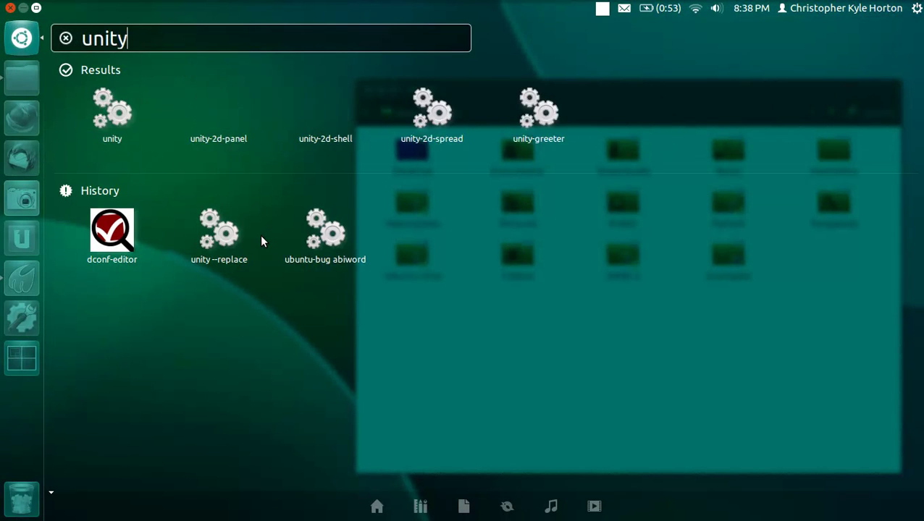
{"action": "type", "text": " --replace"}
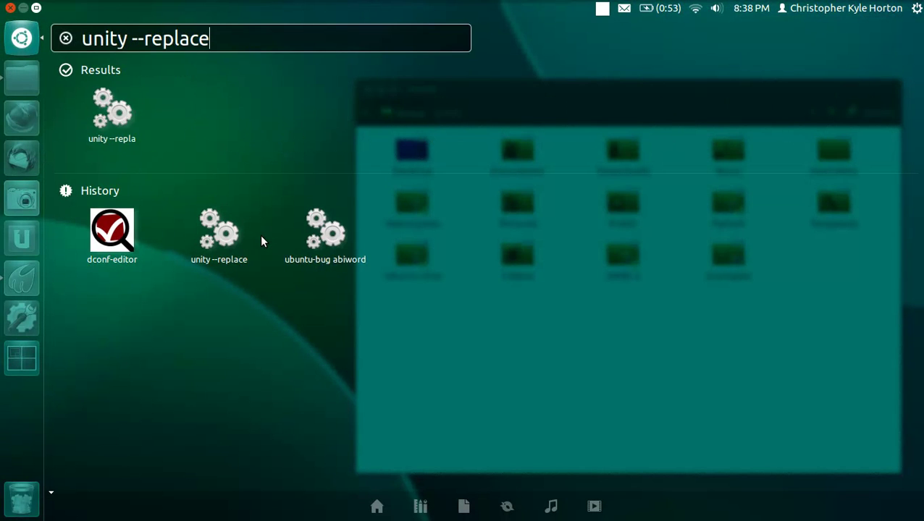
{"action": "key", "text": "Return"}
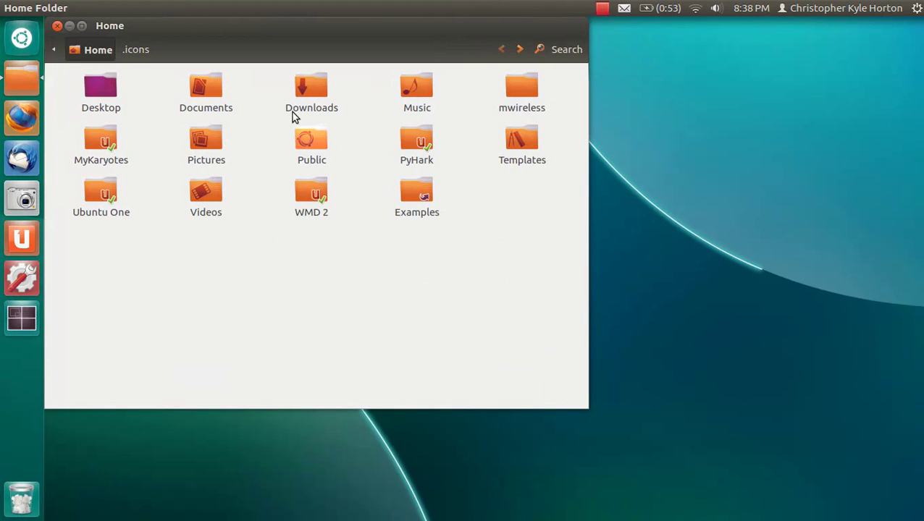
{"action": "left_click_drag", "start_coordinate": [239, 35], "coordinate": [505, 106]}
- Recheck the document, archive and folder icons in the Files & Folders lens after the shell restart, and close the Dash
{"action": "key", "text": "super"}
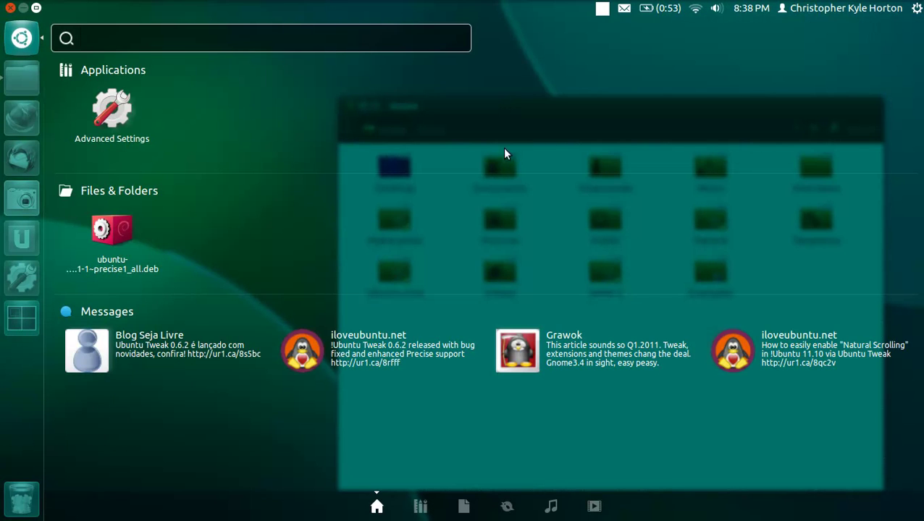
{"action": "left_click", "coordinate": [463, 505]}
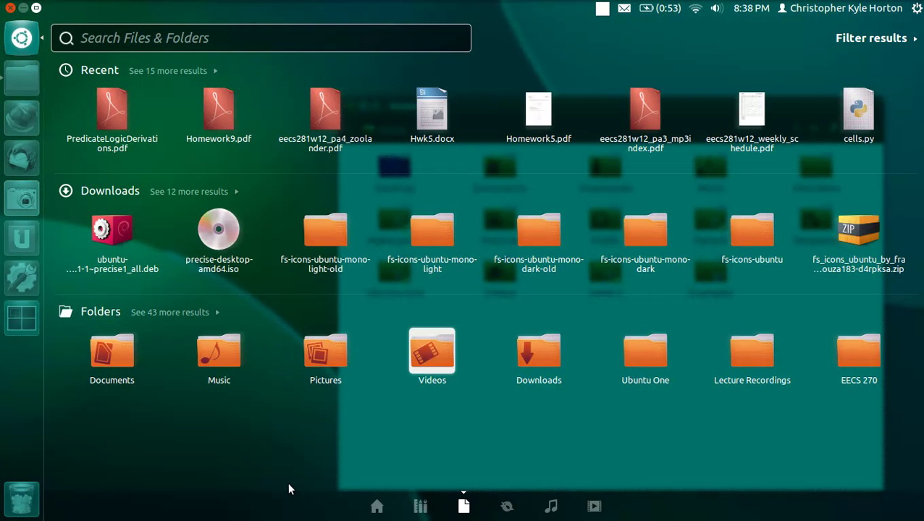
{"action": "key", "text": "super"}
{"action": "key", "text": "Escape"}
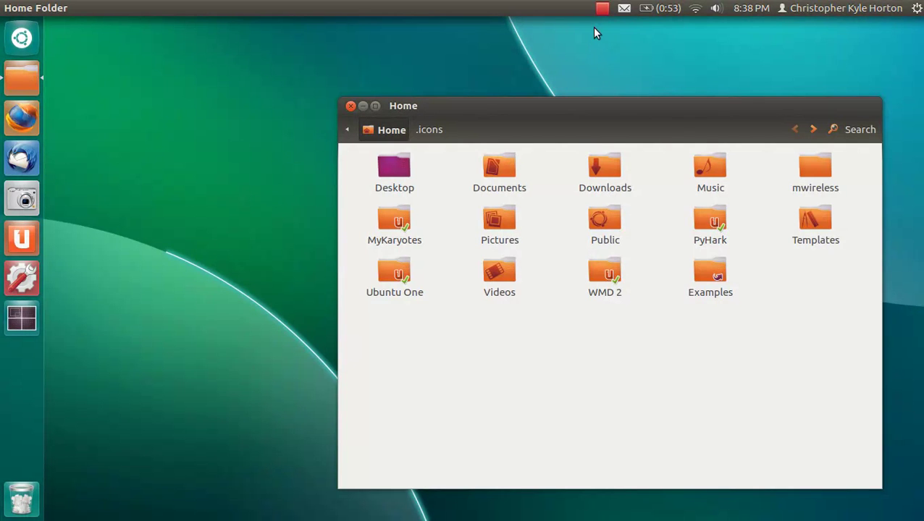
{"action": "left_click", "coordinate": [604, 10]}
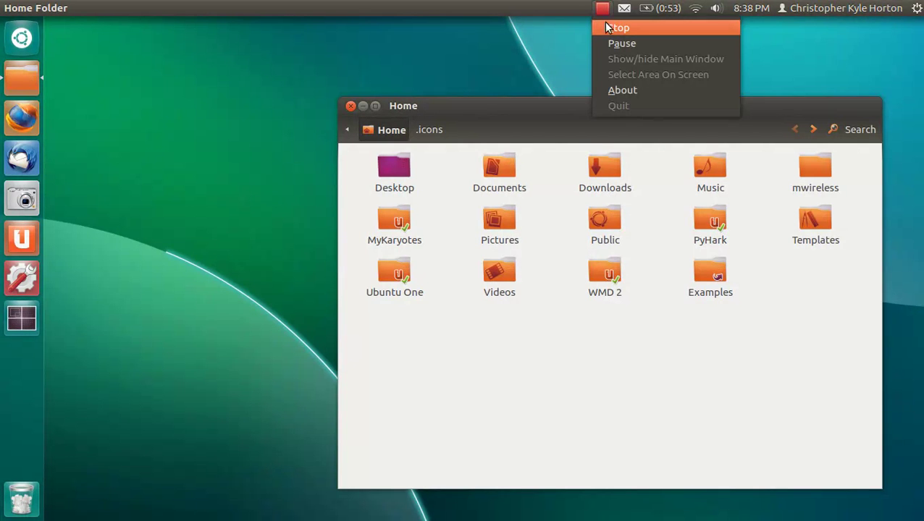